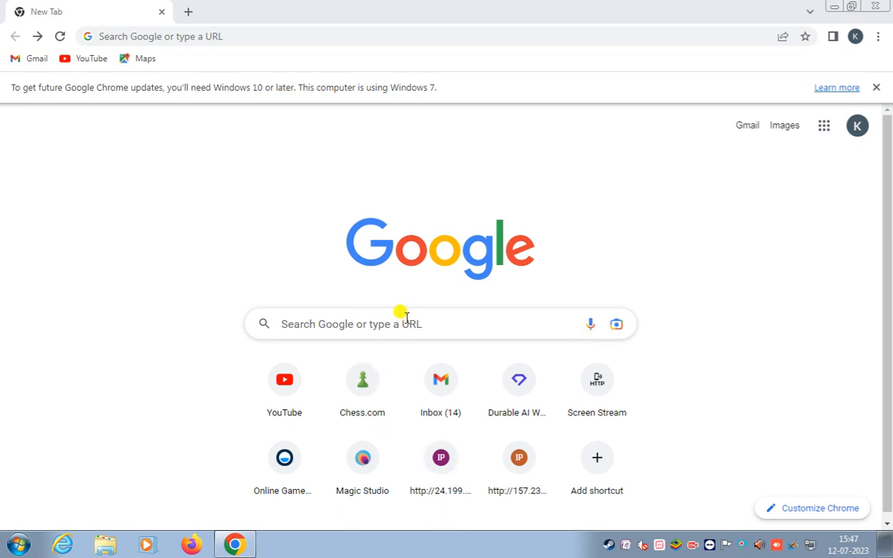
Step: Open the Clipdrop Cleanup page through a Google search for "clipdrop cleaner" and look over its use-case section
left_click(379, 322)
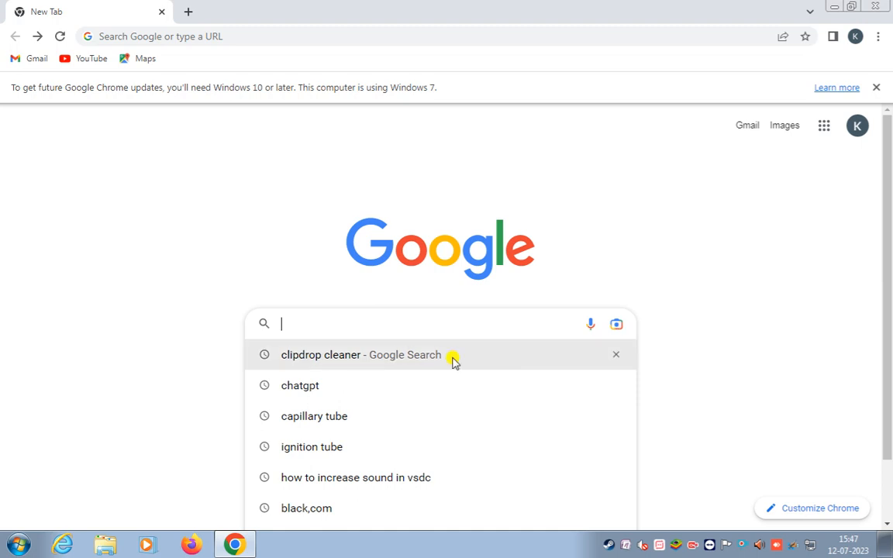
left_click(341, 356)
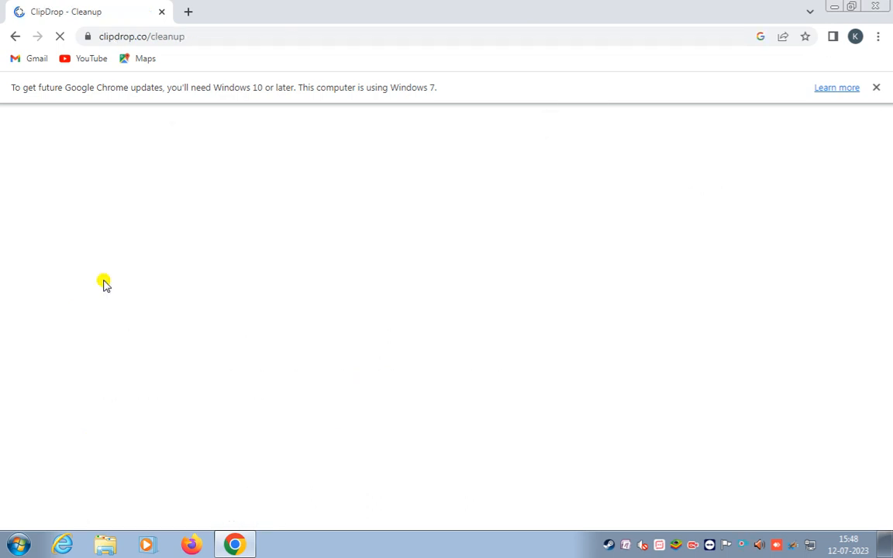
scroll(365, 273, "down", 10)
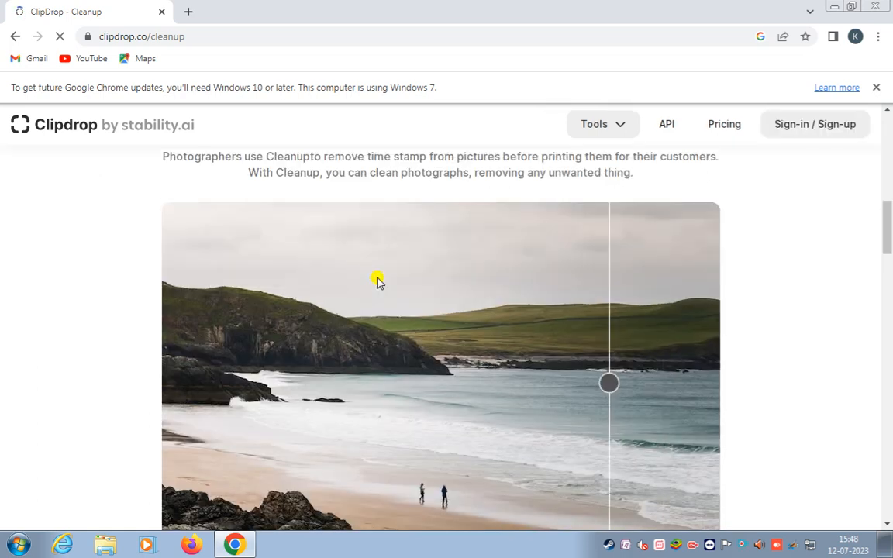
scroll(378, 281, "down", 5)
scroll(378, 281, "up", 3)
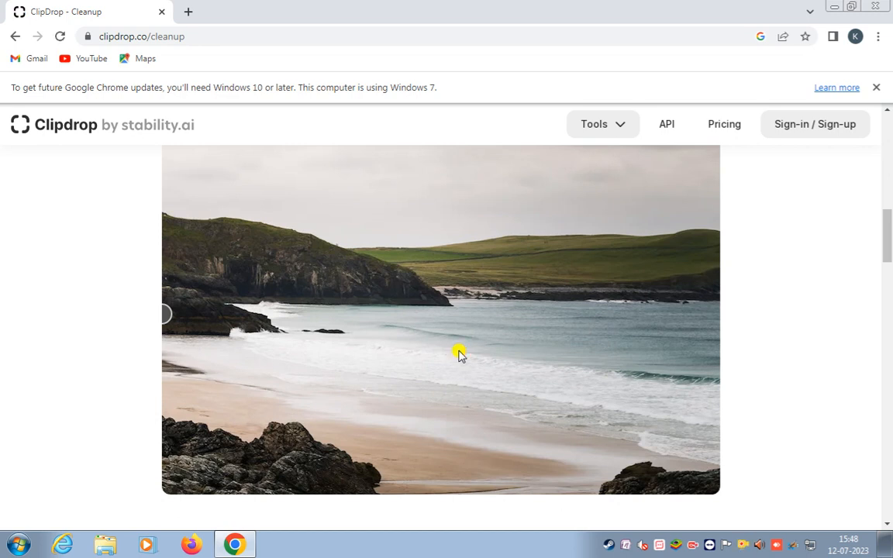
scroll(459, 354, "up", 4)
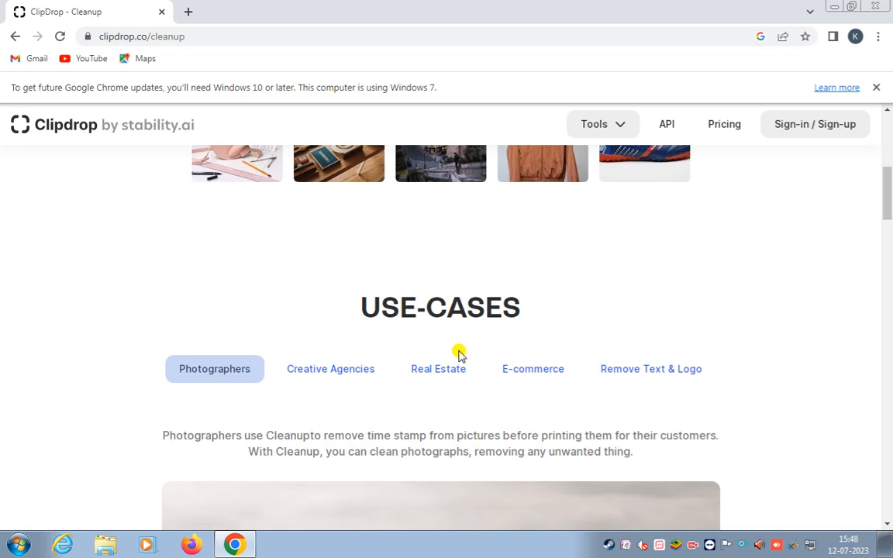
scroll(459, 354, "up", 3)
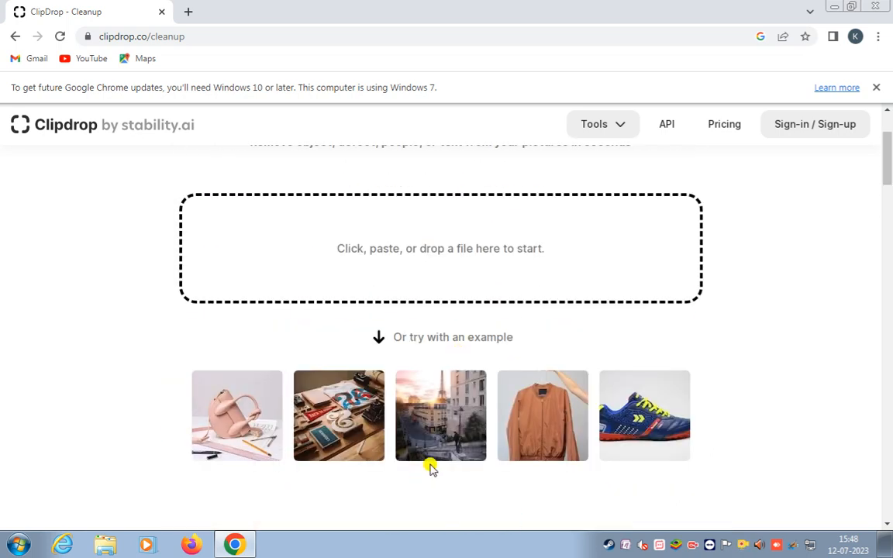
Step: Open the example photo of the wooden desk and erase the pink notebook beside the T-shirt
left_click(353, 421)
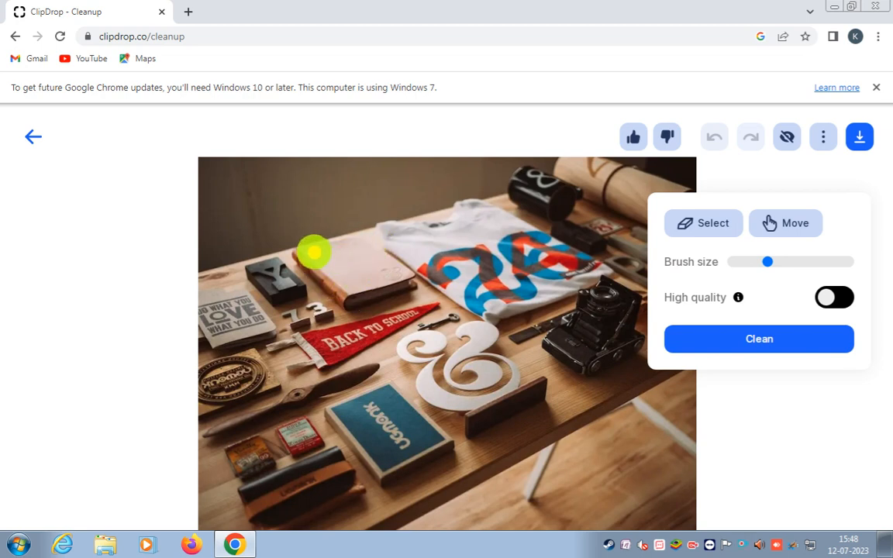
mouse_move(316, 261)
left_mouse_down()
mouse_move(362, 253)
mouse_move(390, 282)
mouse_move(352, 288)
mouse_move(309, 250)
mouse_move(372, 251)
mouse_move(412, 304)
left_mouse_up()
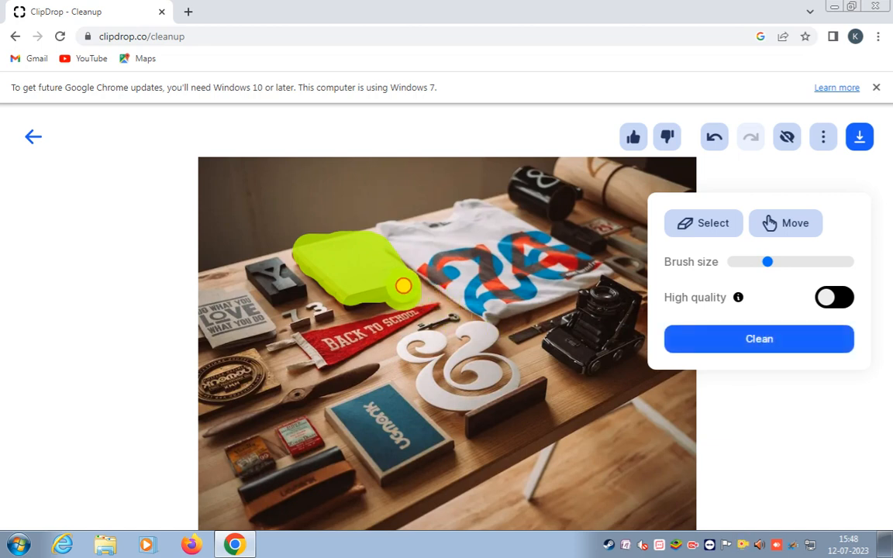
left_click(766, 341)
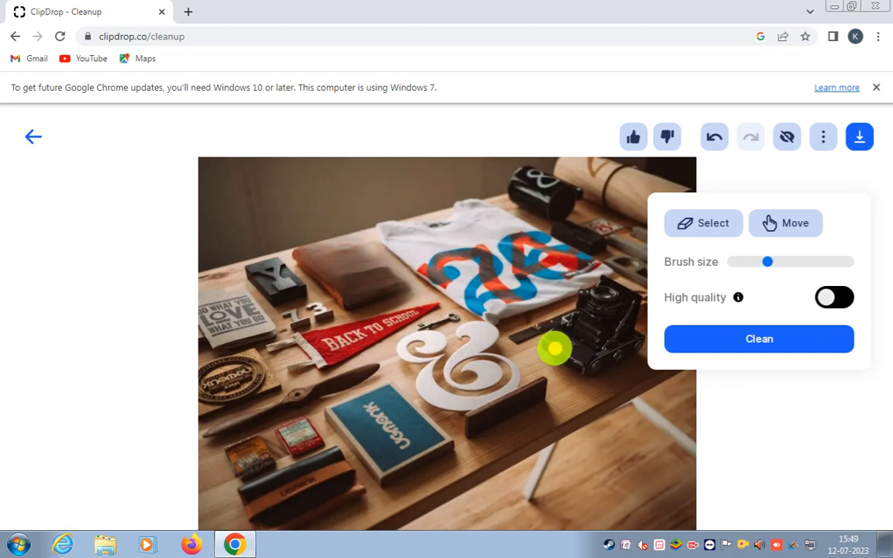
Step: Erase the black folding camera and the black cylindrical mug behind the T-shirt from the desk photo
mouse_move(556, 350)
left_mouse_down()
mouse_move(606, 290)
mouse_move(625, 302)
mouse_move(620, 345)
mouse_move(627, 341)
mouse_move(612, 358)
mouse_move(588, 364)
mouse_move(570, 353)
mouse_move(626, 317)
mouse_move(600, 319)
mouse_move(552, 359)
mouse_move(601, 368)
left_mouse_up()
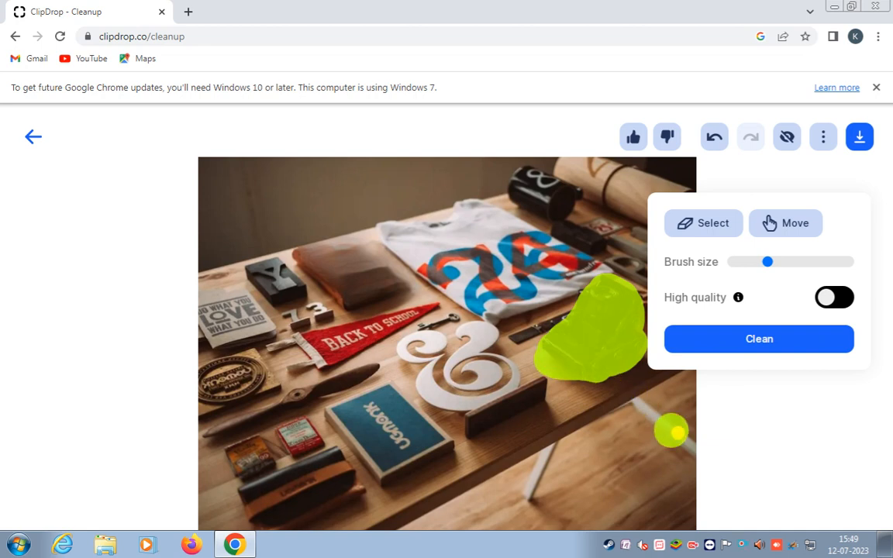
left_click(779, 345)
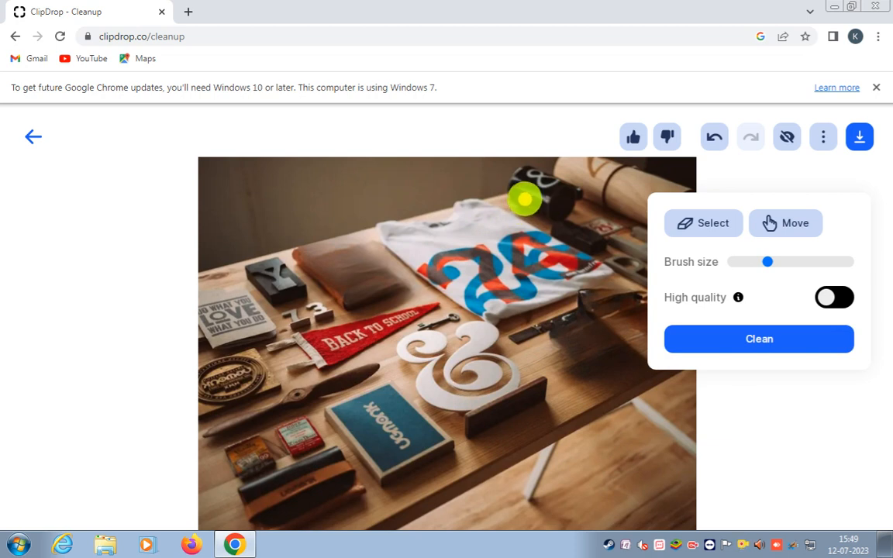
mouse_move(527, 197)
left_mouse_down()
mouse_move(528, 184)
mouse_move(573, 199)
mouse_move(566, 208)
mouse_move(519, 193)
left_mouse_up()
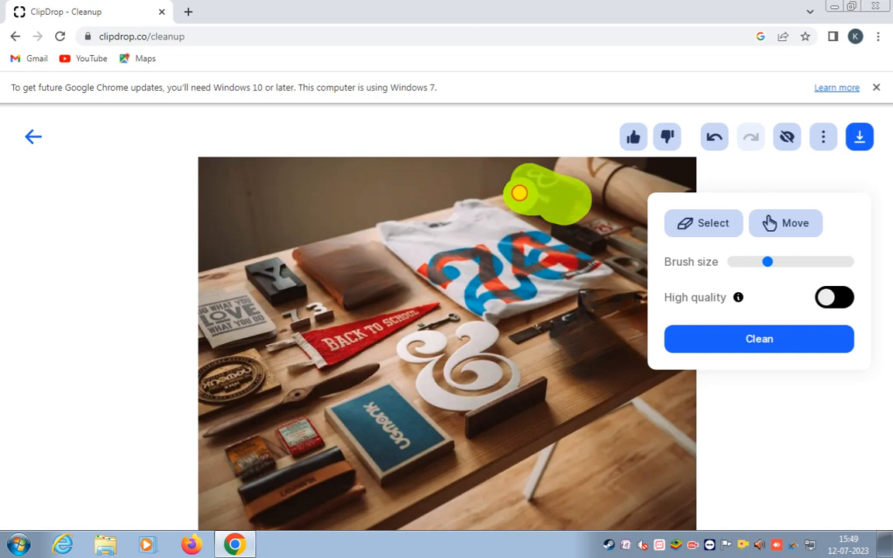
left_click(759, 342)
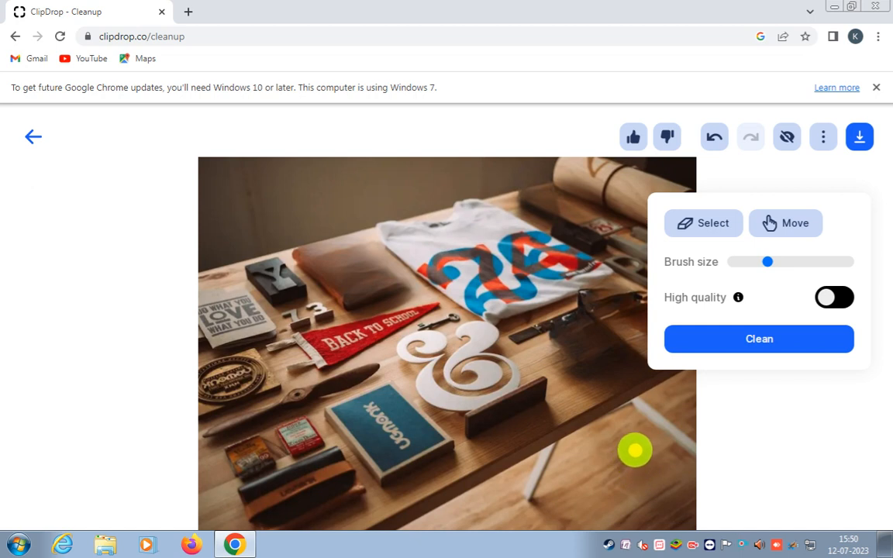
Step: Erase the small key between the red pennant and the white ampersand
scroll(624, 444, "down", 3)
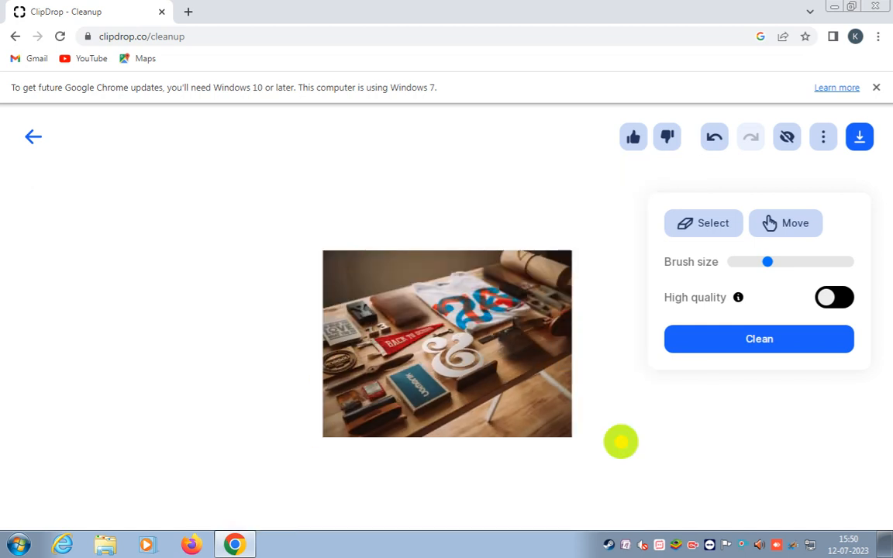
scroll(621, 442, "up", 5)
scroll(621, 442, "down", 5)
scroll(621, 442, "up", 5)
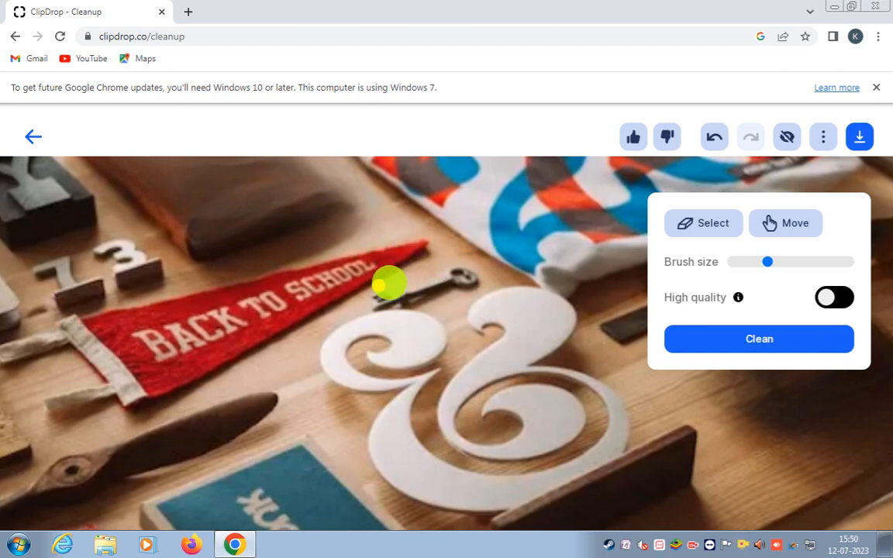
mouse_move(371, 294)
left_mouse_down()
mouse_move(397, 301)
mouse_move(470, 279)
left_mouse_up()
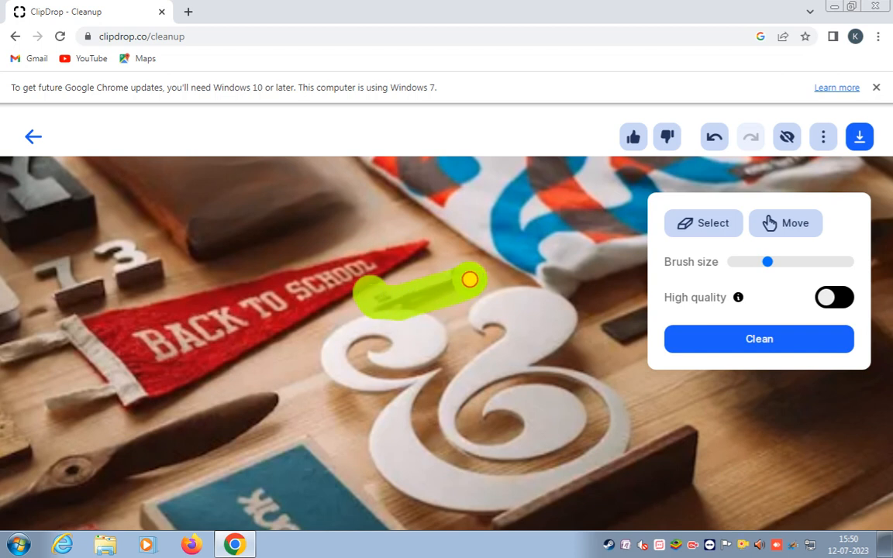
left_click(784, 342)
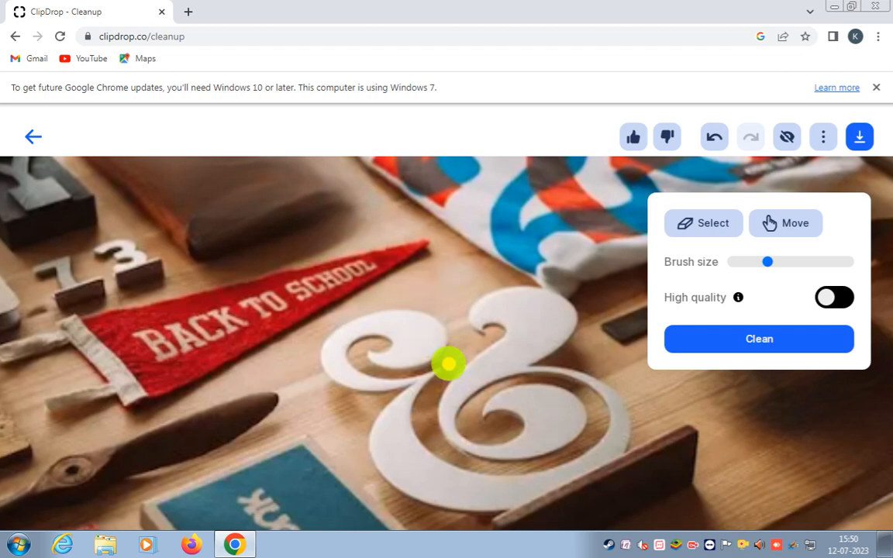
Step: Erase the white numerals 7 and 3 above the red "Back to School" pennant
scroll(465, 452, "down", 5)
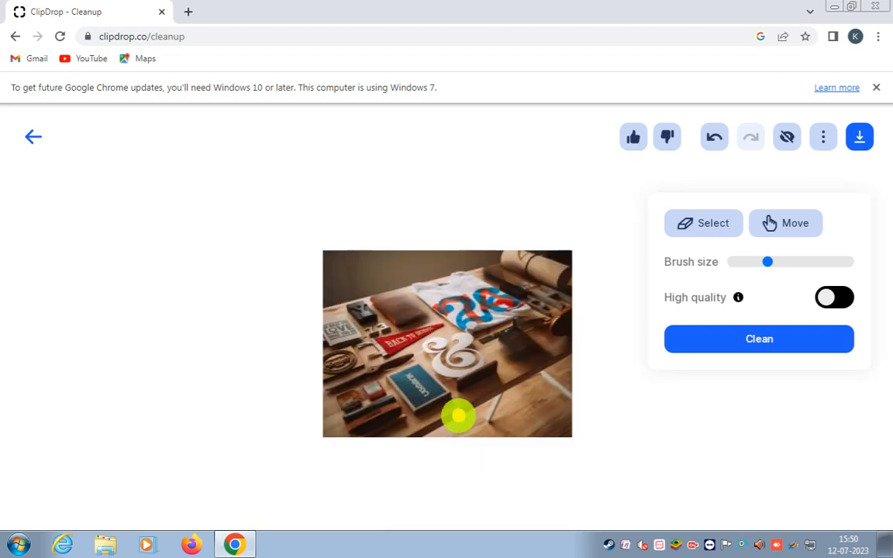
scroll(460, 415, "up", 5)
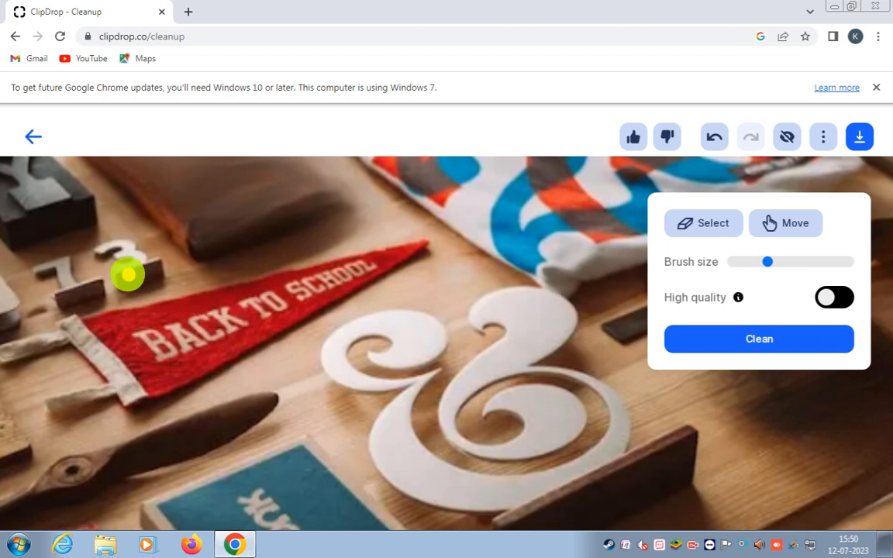
mouse_move(46, 265)
left_mouse_down()
mouse_move(154, 247)
mouse_move(141, 282)
mouse_move(72, 298)
mouse_move(59, 286)
mouse_move(61, 266)
mouse_move(78, 256)
mouse_move(133, 246)
mouse_move(161, 273)
left_mouse_up()
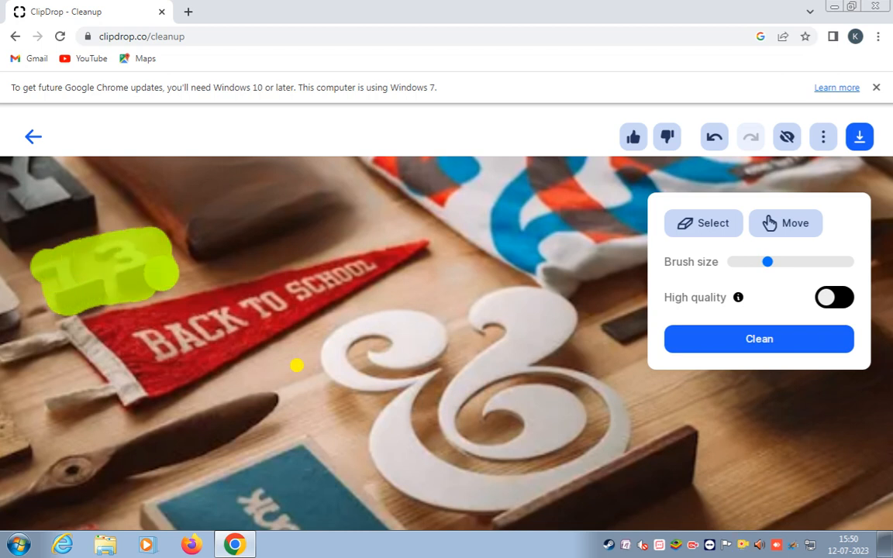
left_click(744, 341)
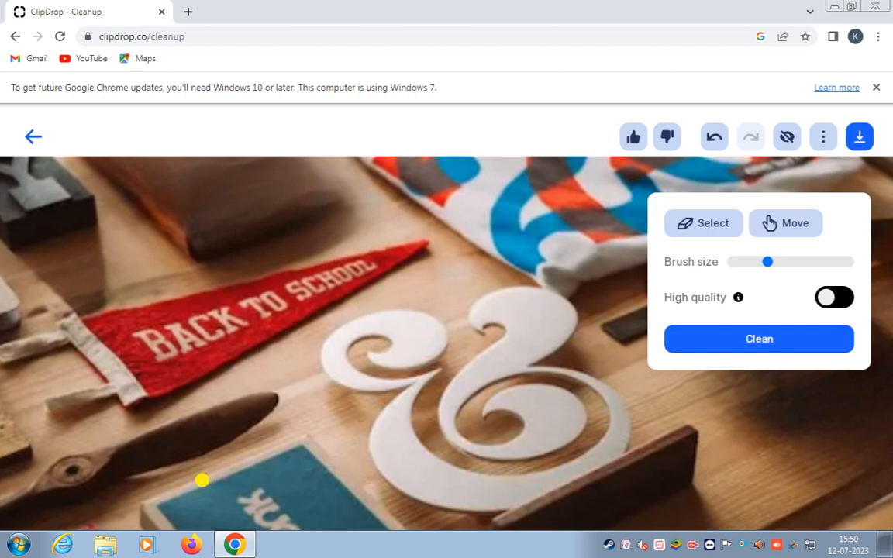
Step: Leave the cleaned desk photo and open the example photo of the Paris street with the Eiffel Tower
scroll(202, 480, "down", 5)
scroll(200, 480, "up", 5)
scroll(199, 475, "down", 5)
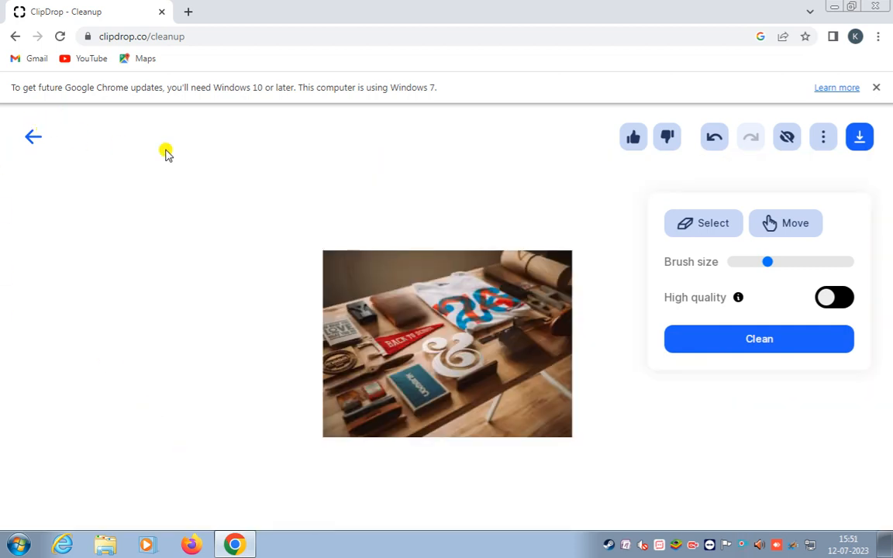
left_click(34, 137)
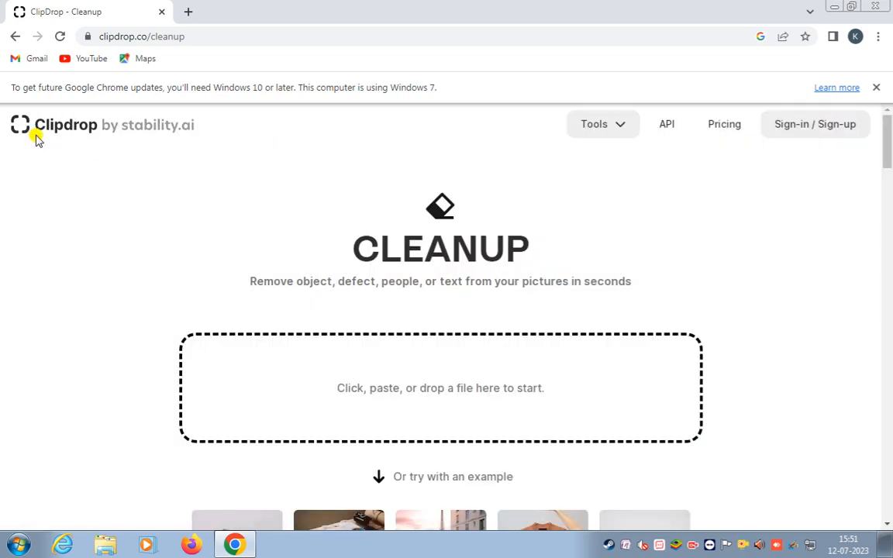
scroll(388, 277, "down", 3)
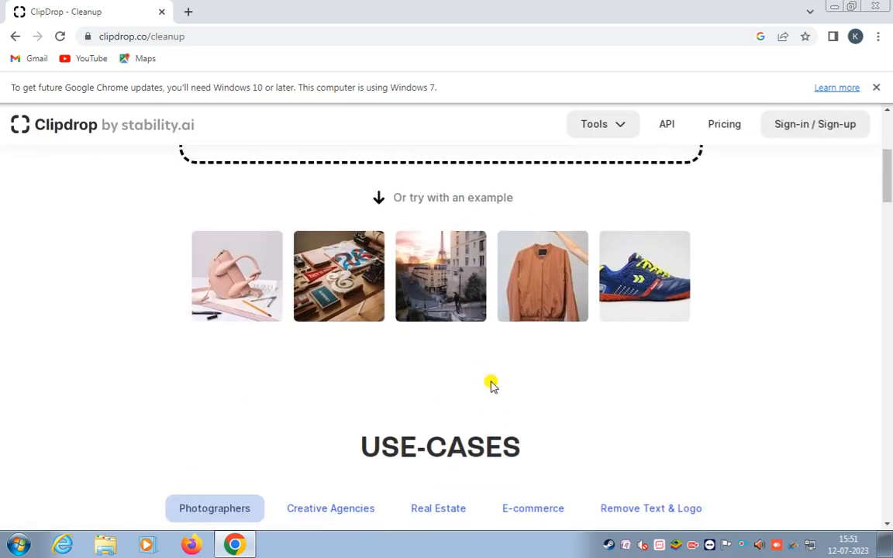
scroll(541, 349, "down", 3)
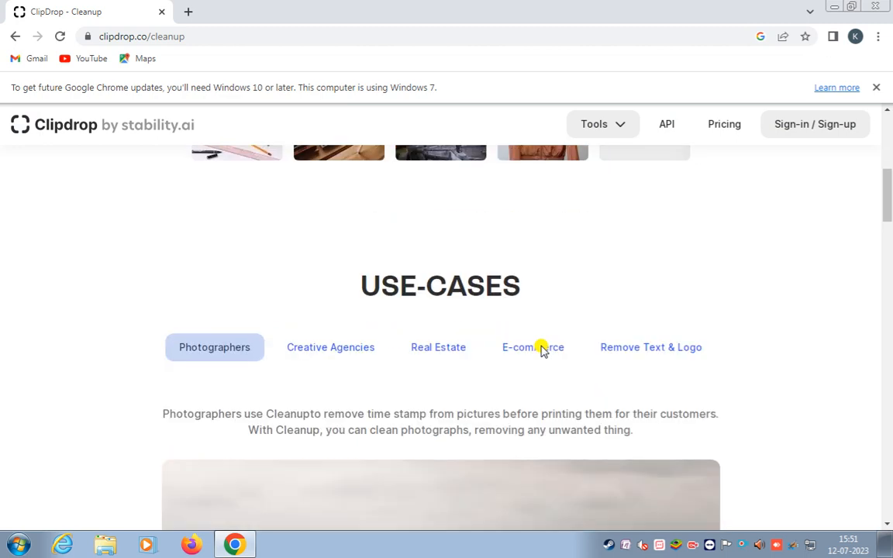
scroll(541, 349, "down", 4)
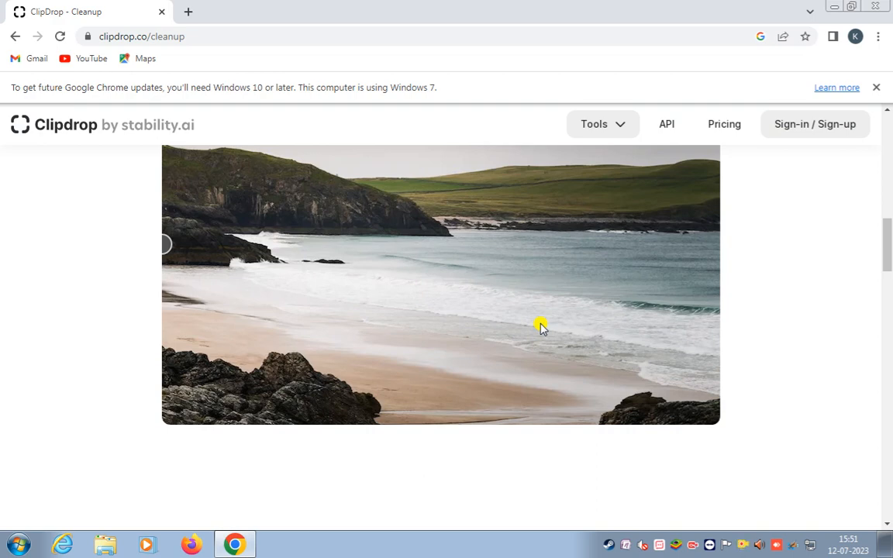
scroll(540, 326, "up", 10)
scroll(540, 326, "down", 2)
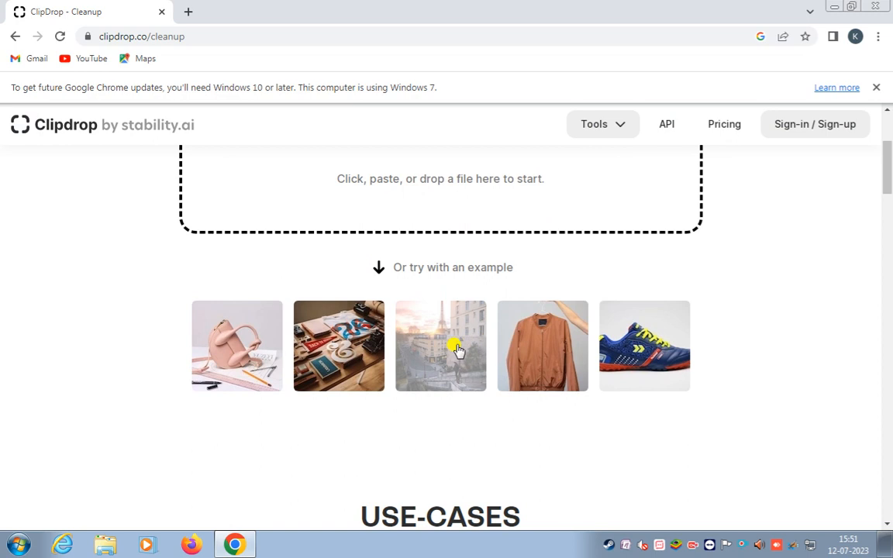
left_click(448, 345)
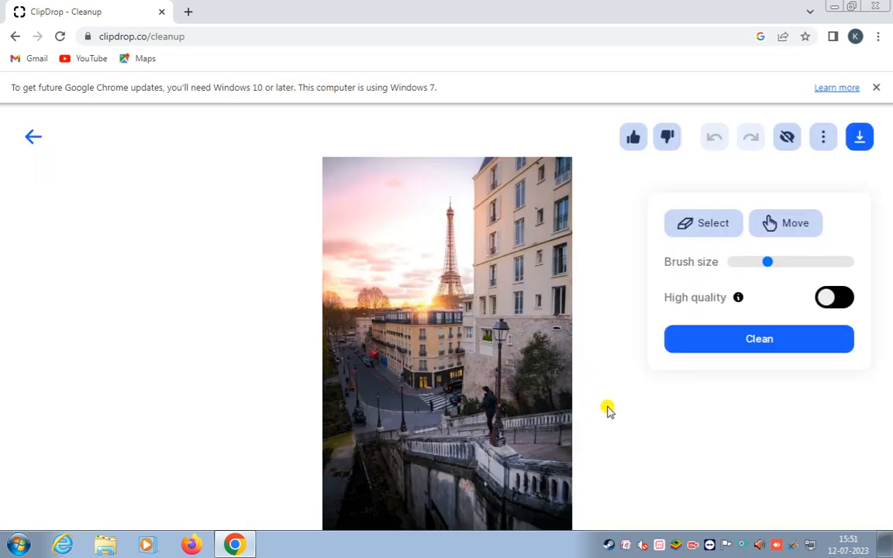
Step: Erase the tall street lamp next to the man on the stairs
scroll(613, 409, "down", 3)
scroll(612, 407, "up", 5)
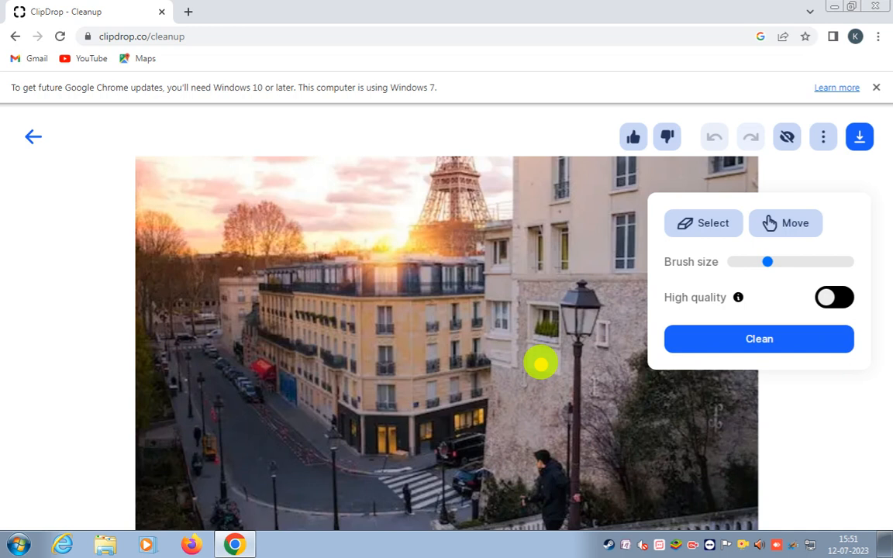
mouse_move(583, 289)
left_mouse_down()
mouse_move(569, 319)
mouse_move(594, 303)
mouse_move(579, 356)
mouse_move(572, 514)
mouse_move(566, 465)
left_mouse_up()
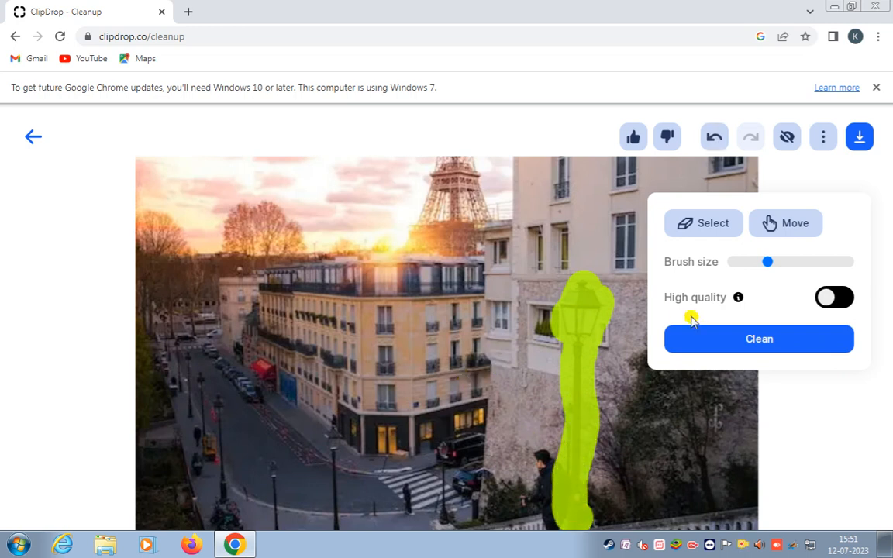
left_click(790, 340)
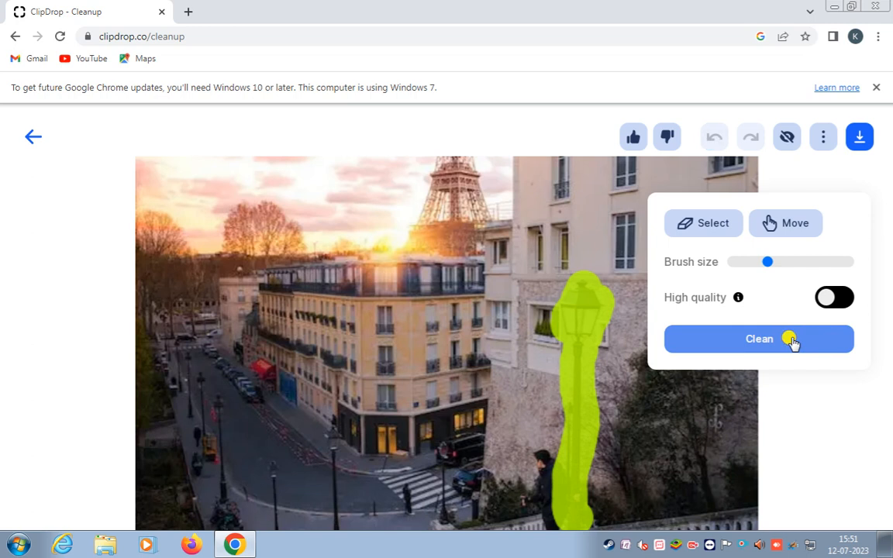
left_click(790, 342)
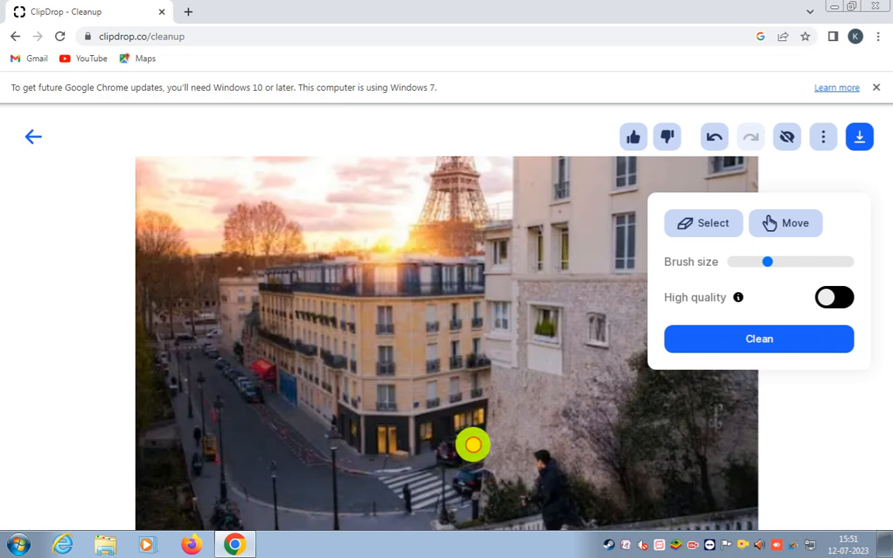
Step: Erase the black van parked at the corner building by the crosswalk and view the whole photo
left_click_drag(458, 450, 448, 453)
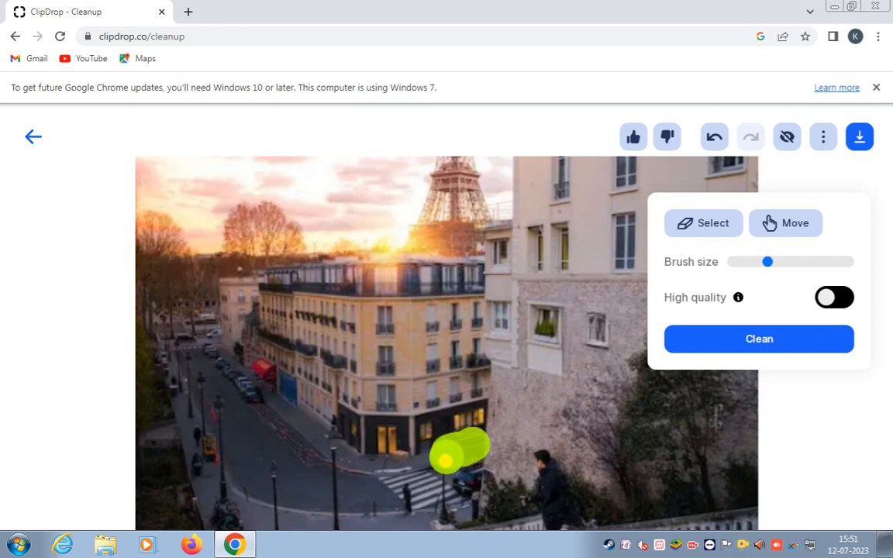
left_click(728, 342)
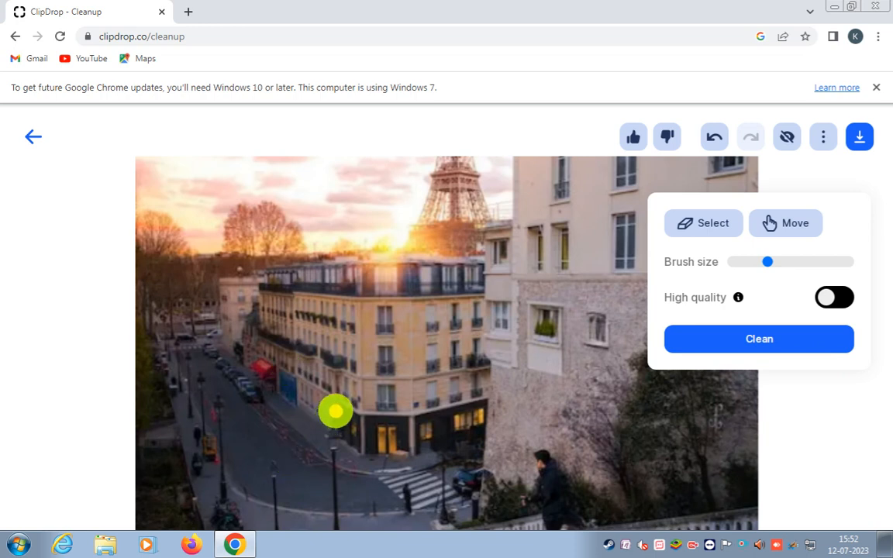
scroll(341, 405, "down", 5)
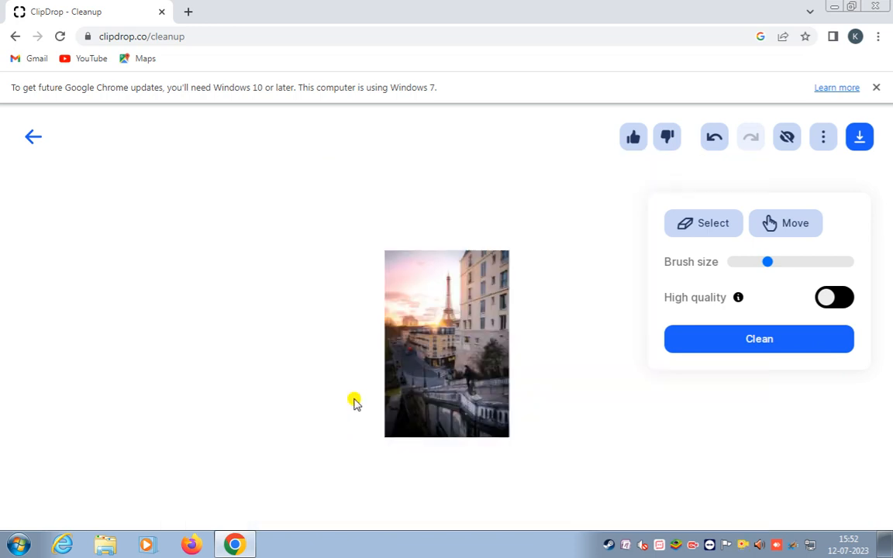
Step: Open the example photo of the brown jacket and erase the hand and arm holding the hanger
left_click(33, 136)
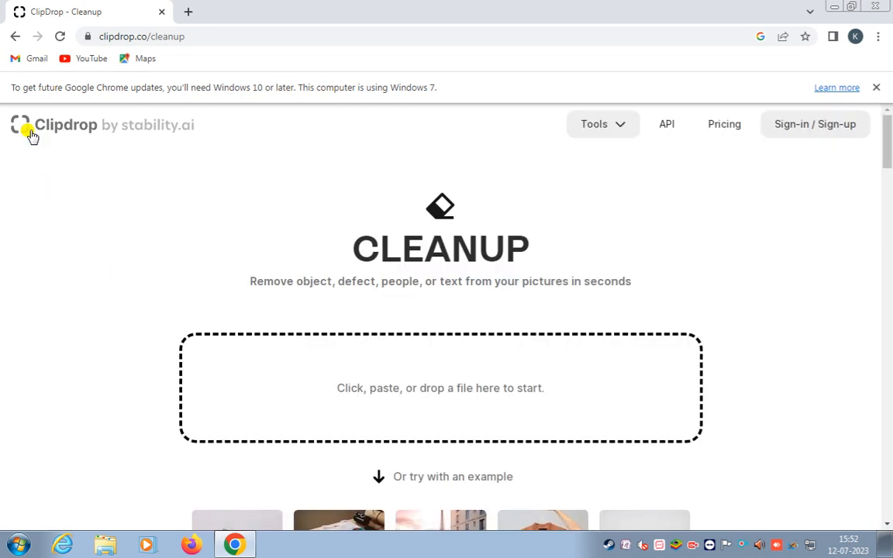
scroll(309, 247, "down", 3)
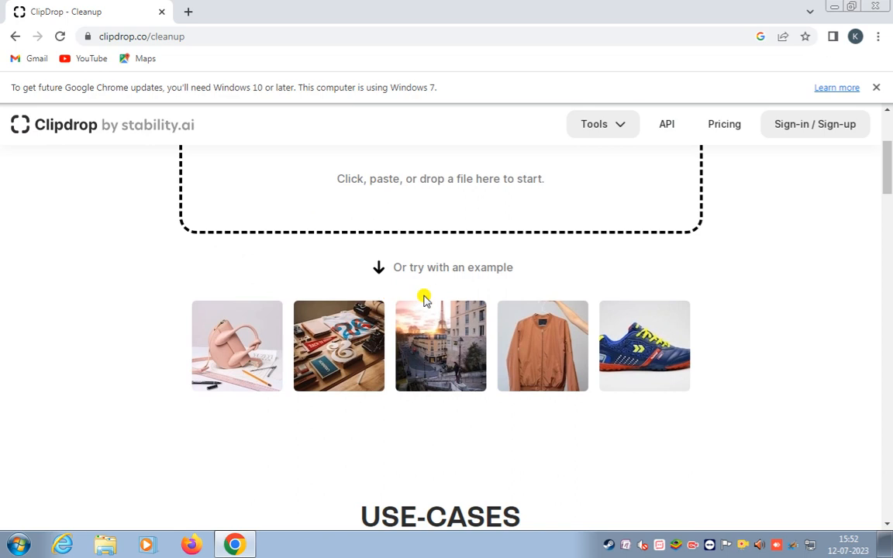
left_click(546, 342)
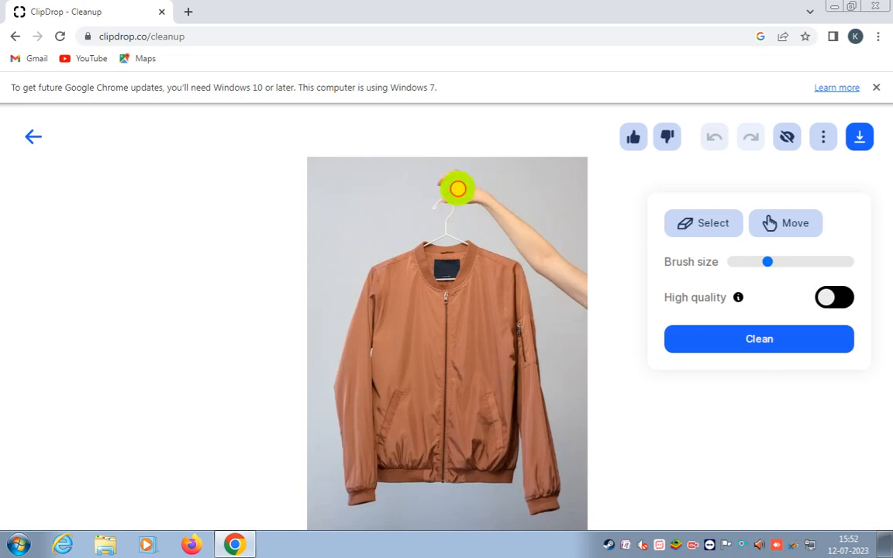
mouse_move(454, 187)
left_mouse_down()
mouse_move(490, 203)
mouse_move(566, 273)
mouse_move(585, 309)
left_mouse_up()
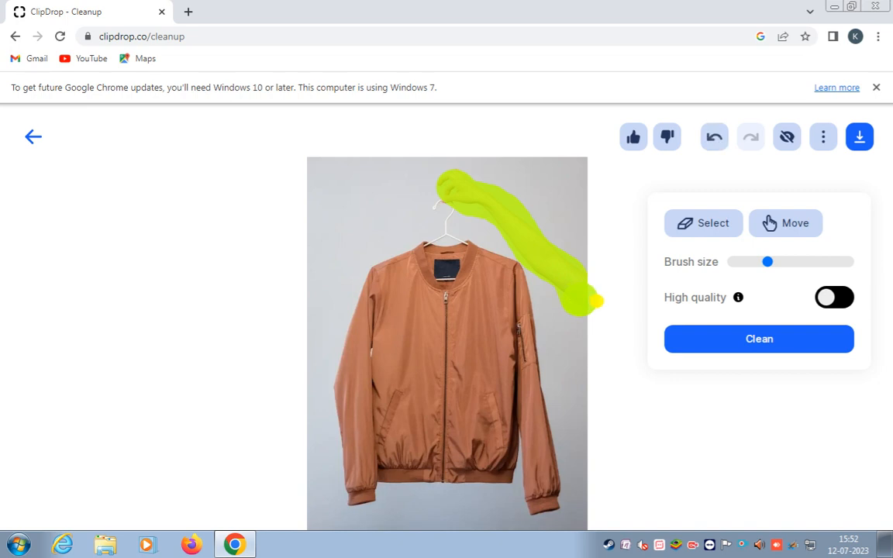
left_click(795, 345)
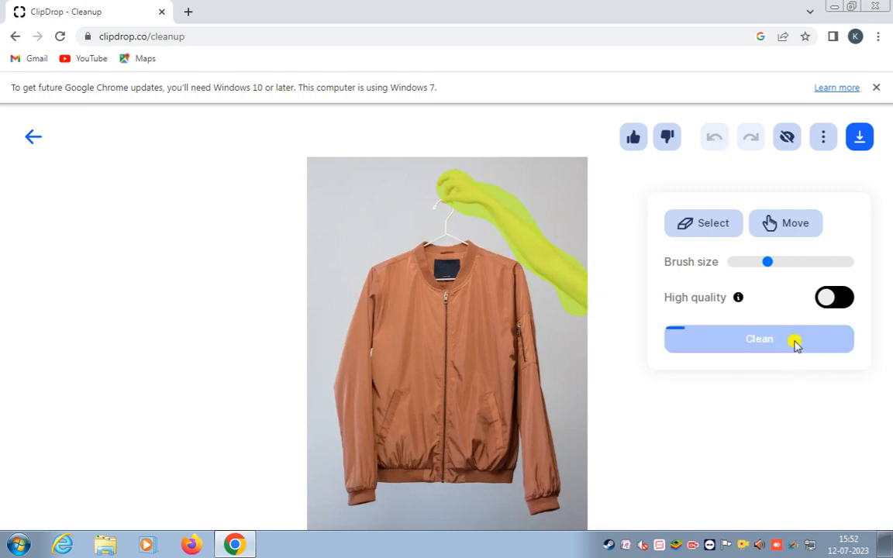